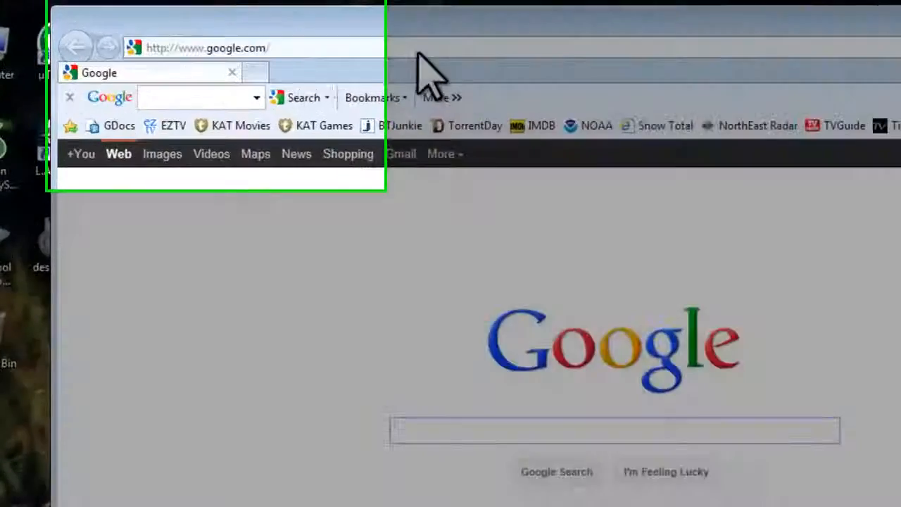
# - Open the wintoflash.com website and choose its English version on the language selection page
pyautogui.click(306, 32)
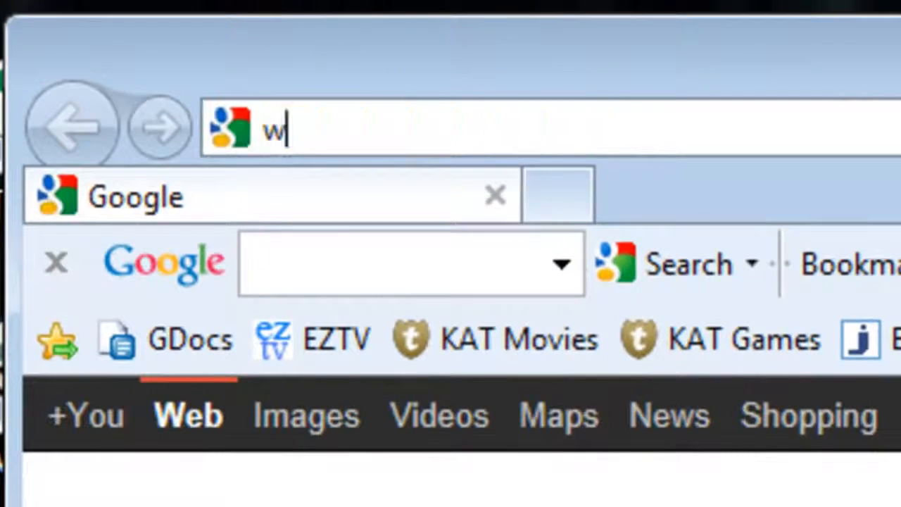
pyautogui.write('wintoflash.c')
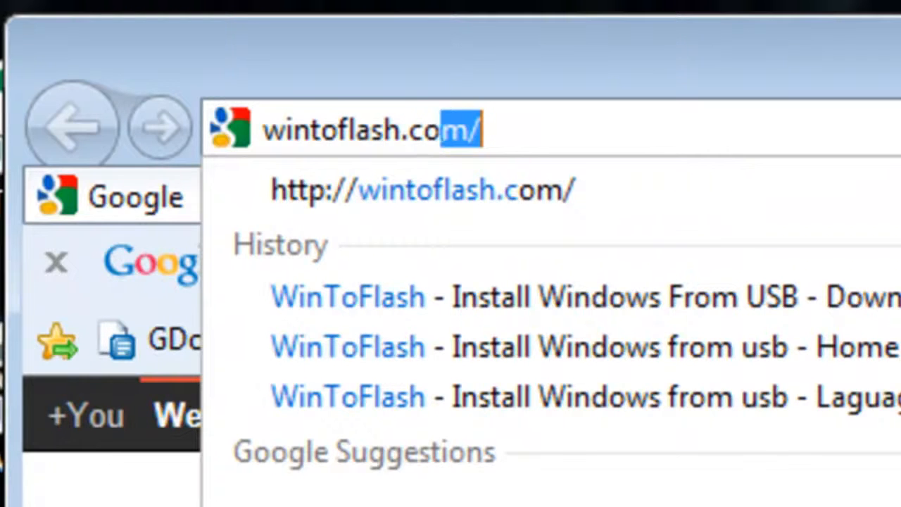
pyautogui.write('om')
pyautogui.press('Return')
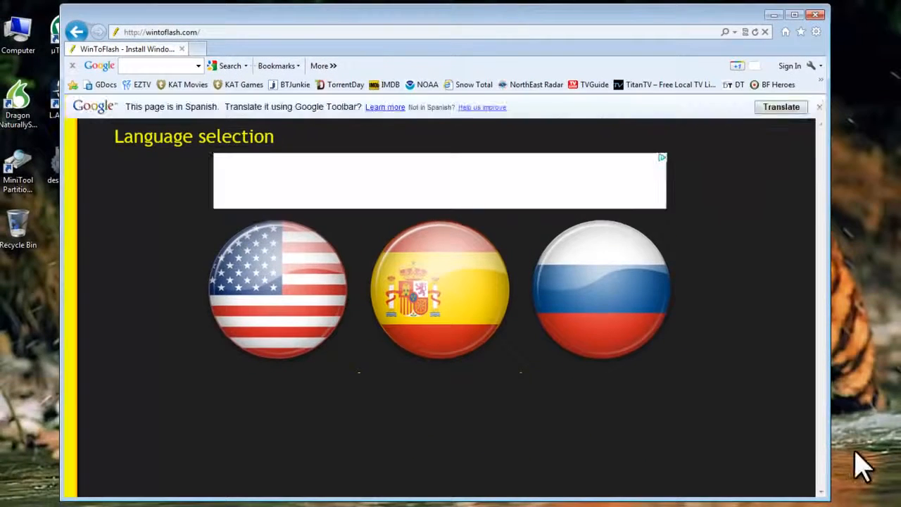
pyautogui.click(325, 313)
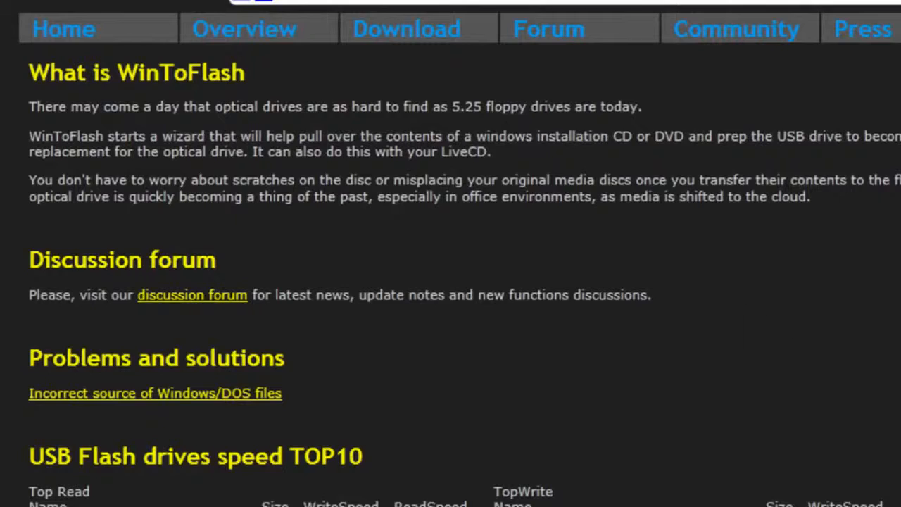
# - Download WinToFlash 0.7.0026 beta from official download server #1 and save the zip file to the Desktop
pyautogui.click(461, 36)
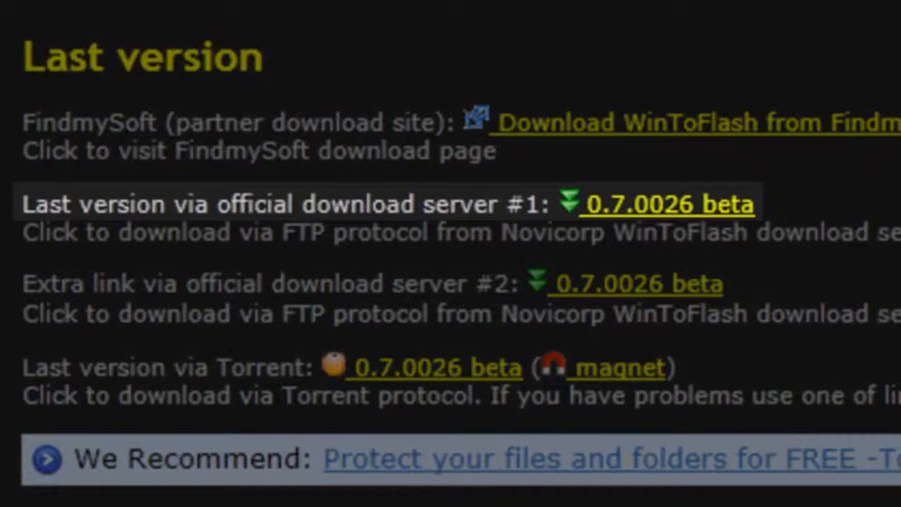
pyautogui.click(695, 205)
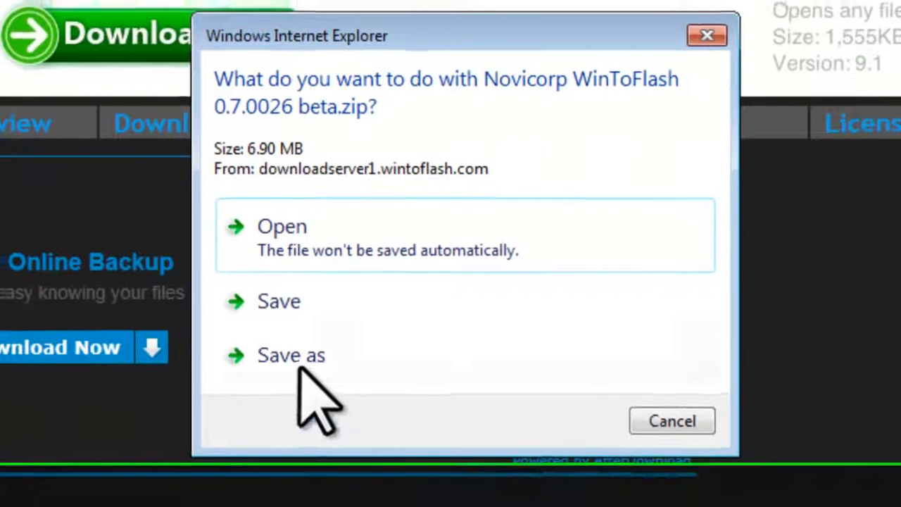
pyautogui.click(289, 354)
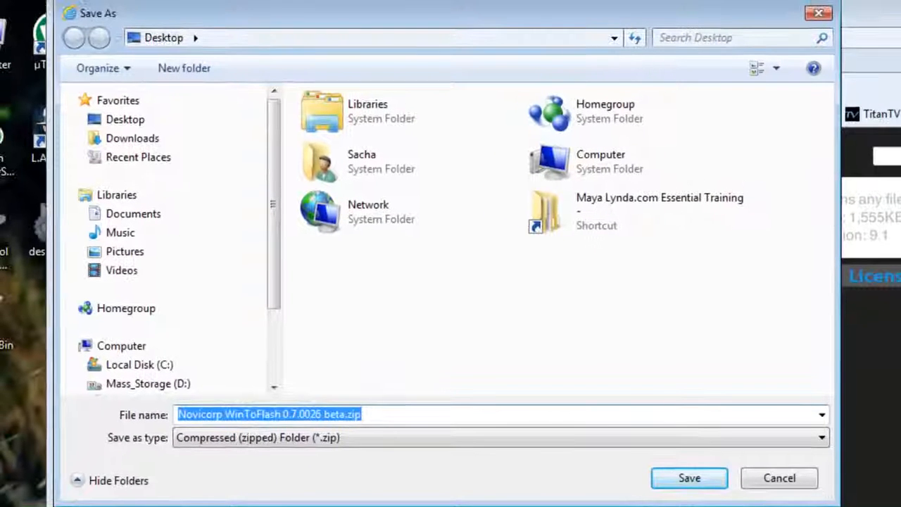
pyautogui.click(144, 119)
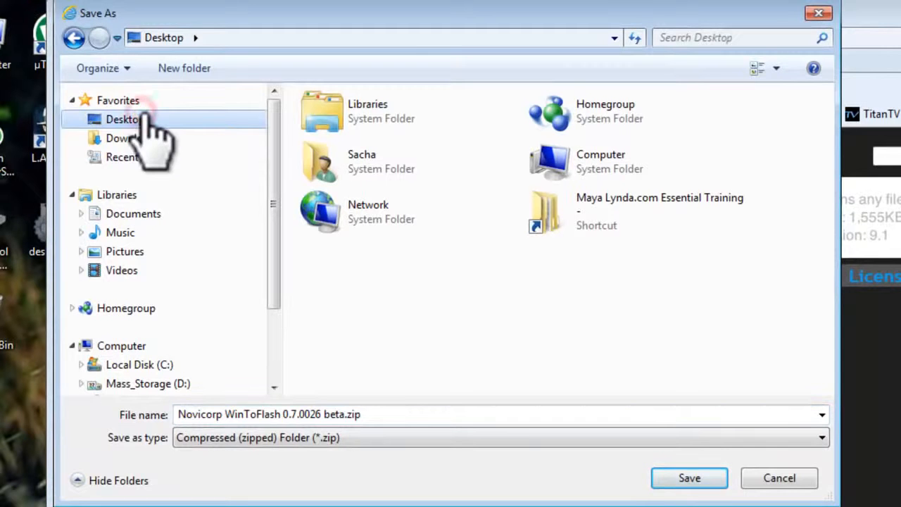
pyautogui.click(684, 478)
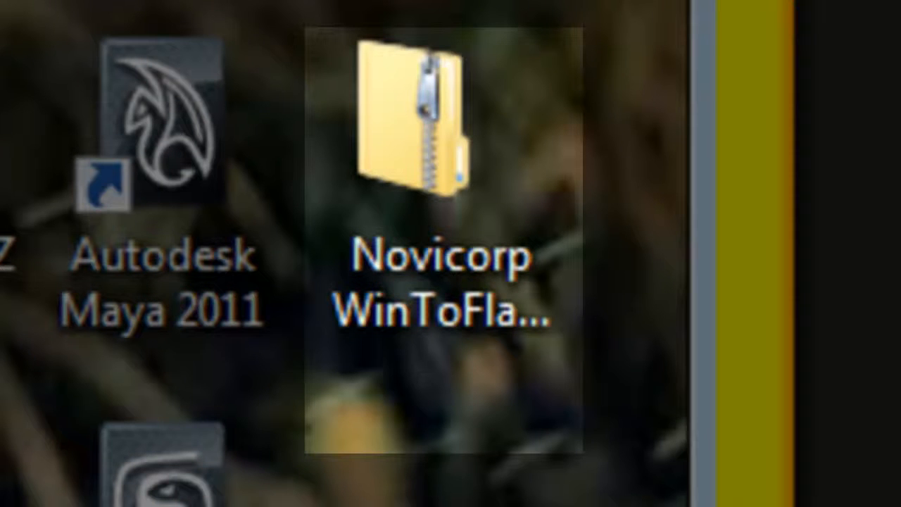
# - Open the downloaded Novicorp WinToFlash 0.7.0026 beta.zip from the desktop and start extracting all its files
pyautogui.click(462, 237)
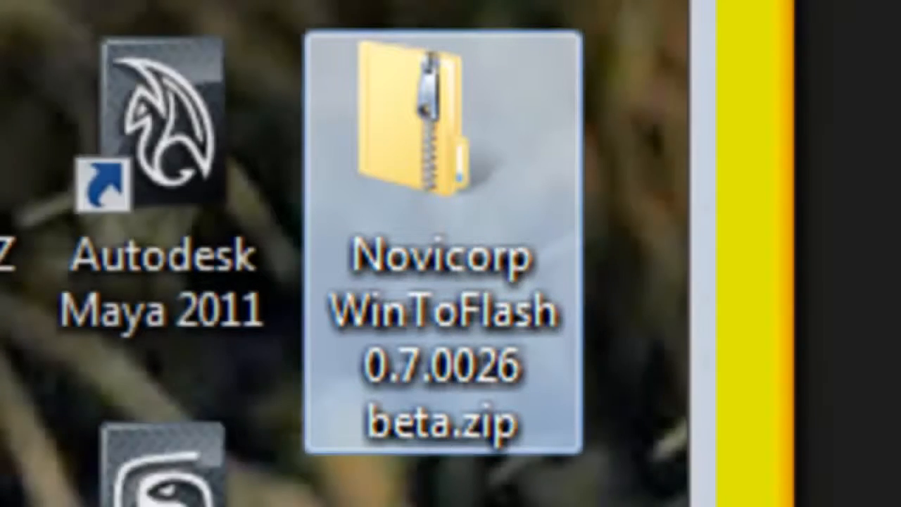
pyautogui.doubleClick(436, 149)
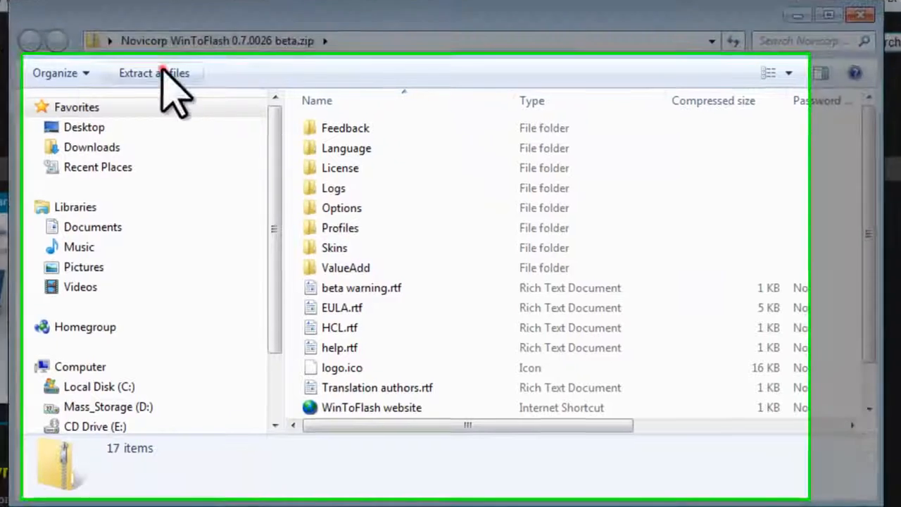
pyautogui.click(156, 76)
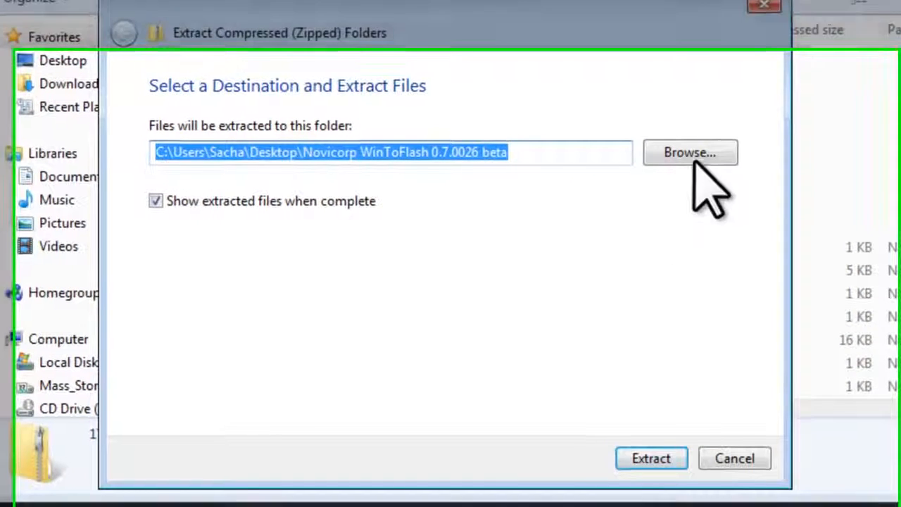
# - Browse for an extraction destination and select the Program Files folder on Local Disk (C:)
pyautogui.click(690, 173)
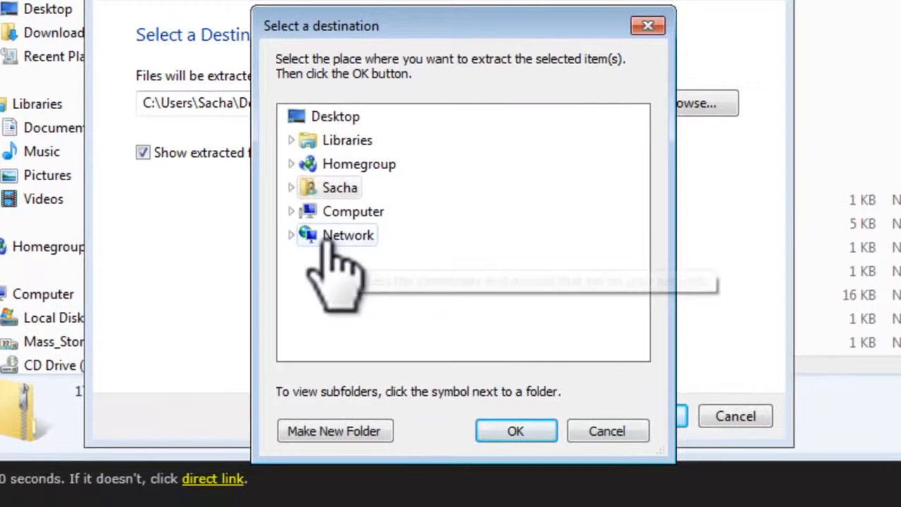
pyautogui.click(292, 214)
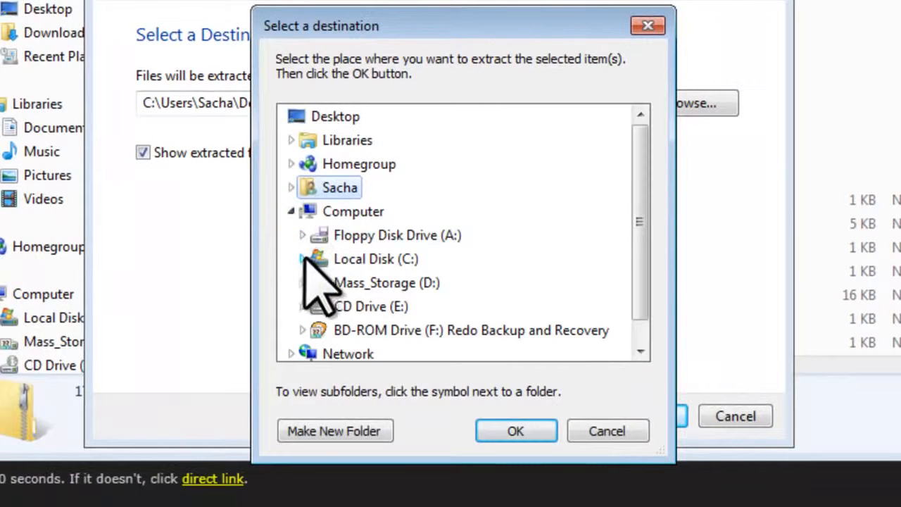
pyautogui.click(303, 259)
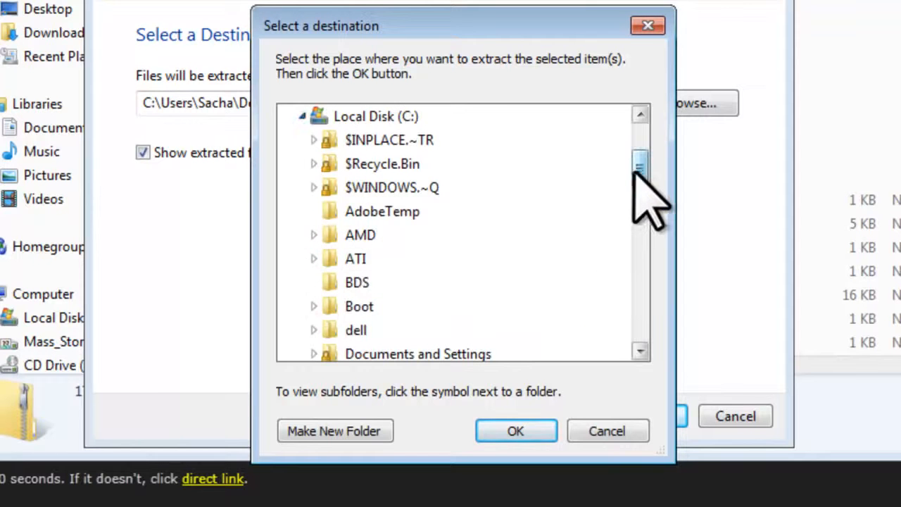
pyautogui.moveTo(637, 165); pyautogui.dragTo(639, 242)
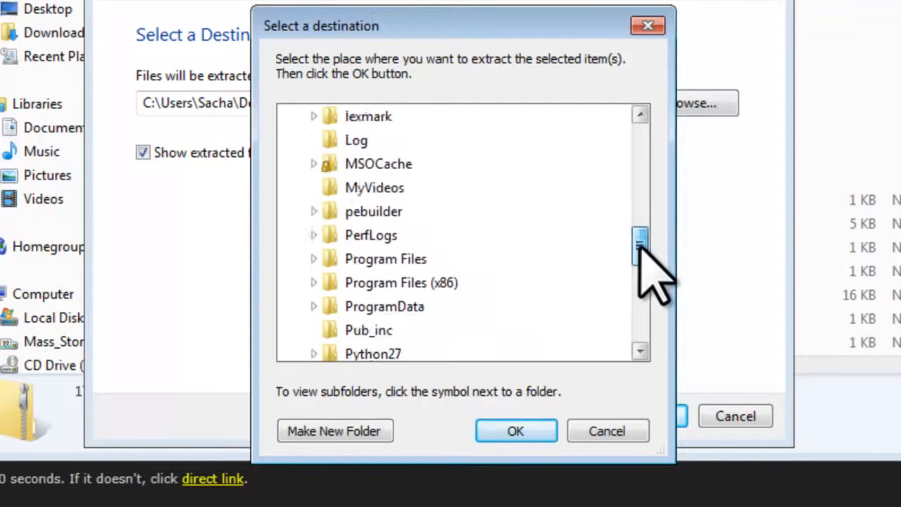
pyautogui.doubleClick(411, 259)
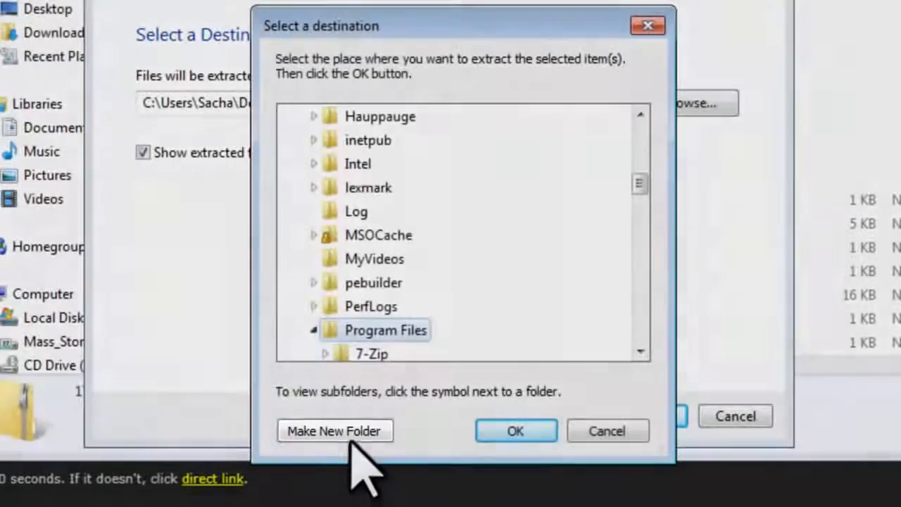
# - Create a new folder named WinToFlash inside Program Files and extract the zip contents into it
pyautogui.click(352, 435)
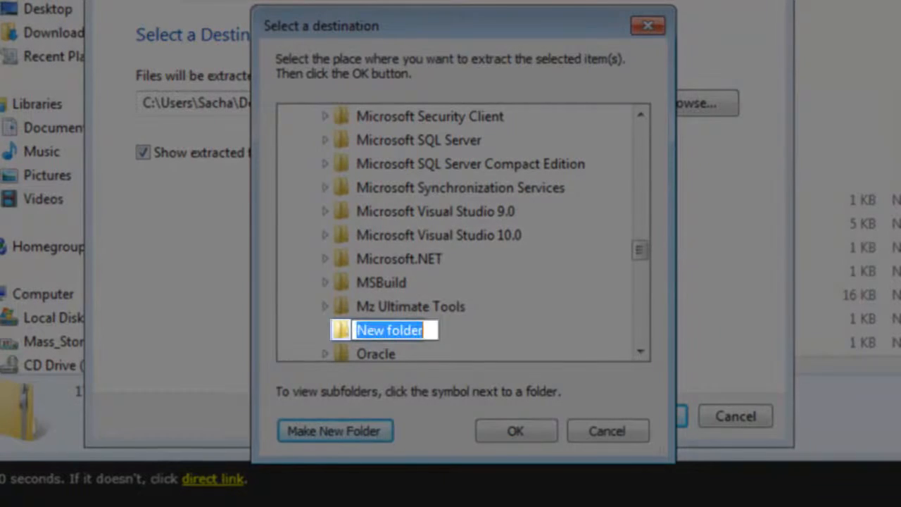
pyautogui.write('WinToFlash')
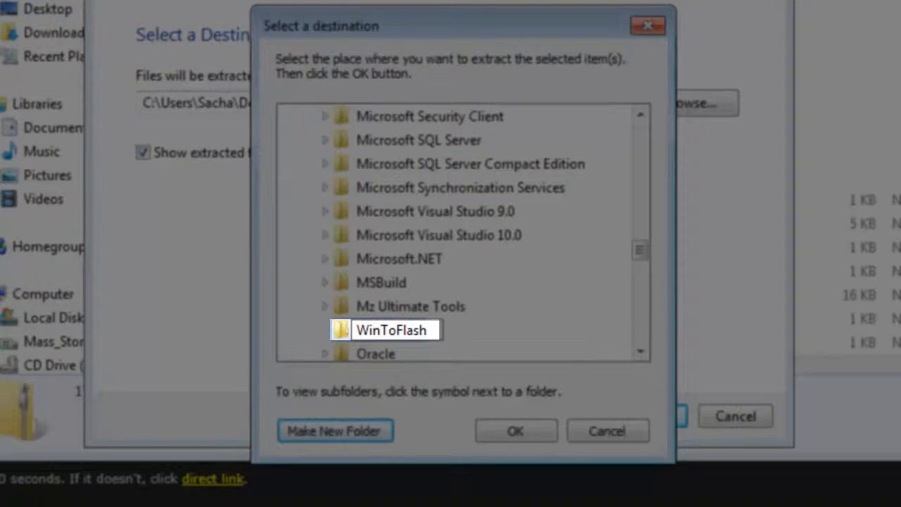
pyautogui.press('Return')
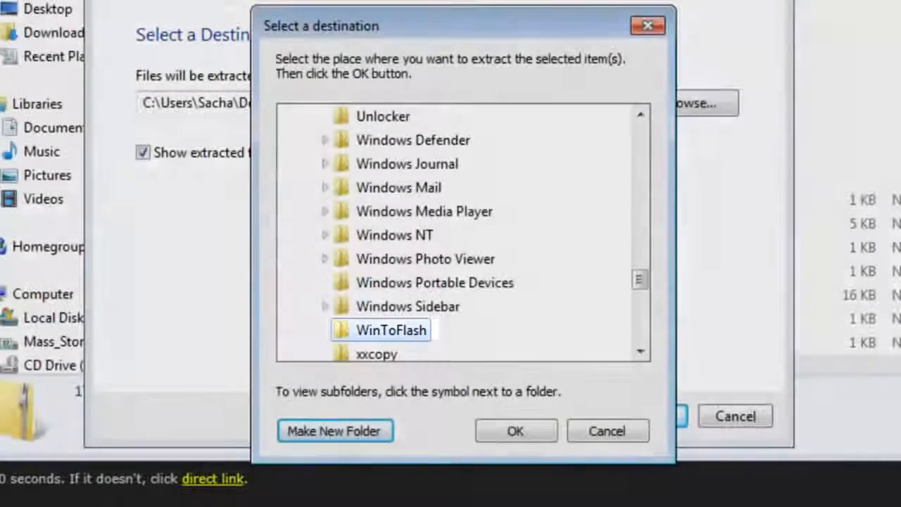
pyautogui.click(524, 430)
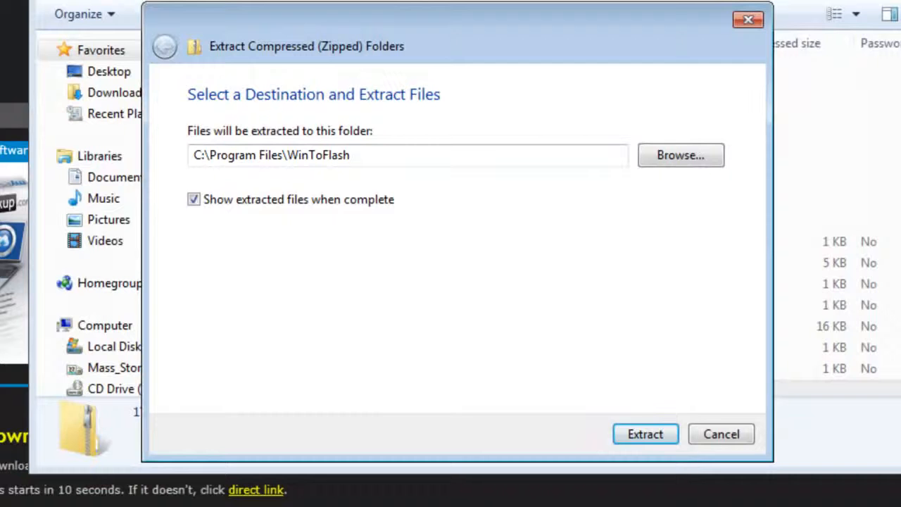
pyautogui.click(664, 436)
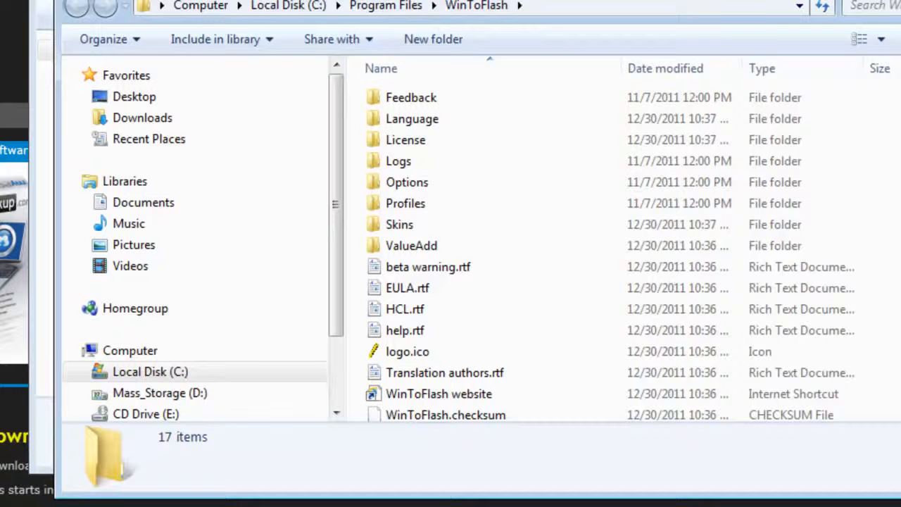
# - Create a shortcut to WinToFlash.exe in the extracted WinToFlash folder
pyautogui.press('super+Up')
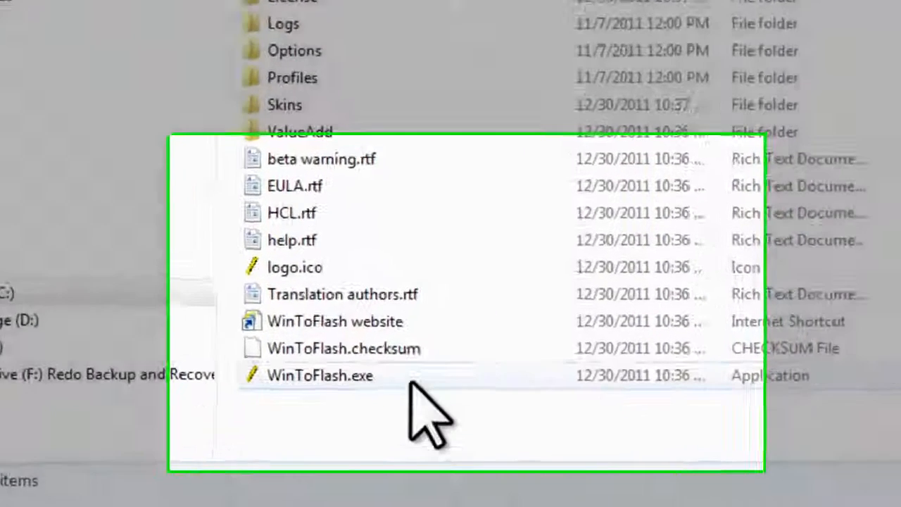
pyautogui.rightClick(392, 379)
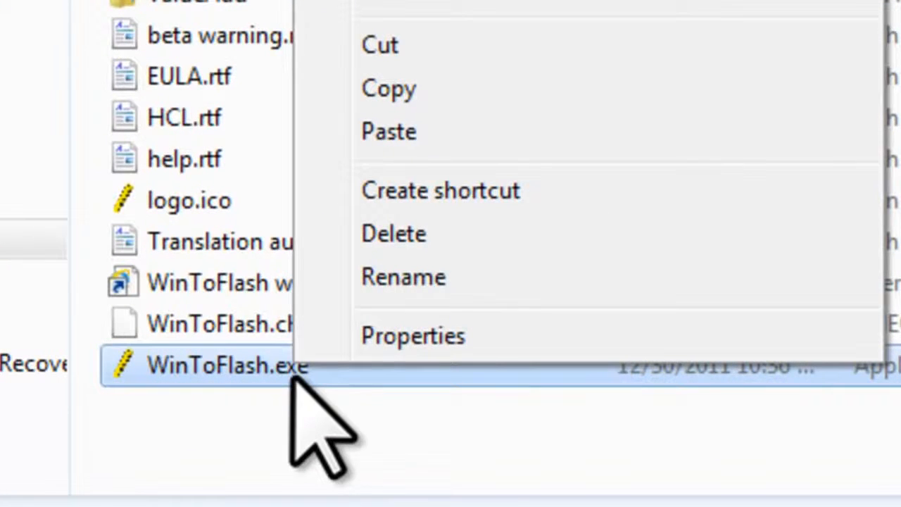
pyautogui.click(556, 191)
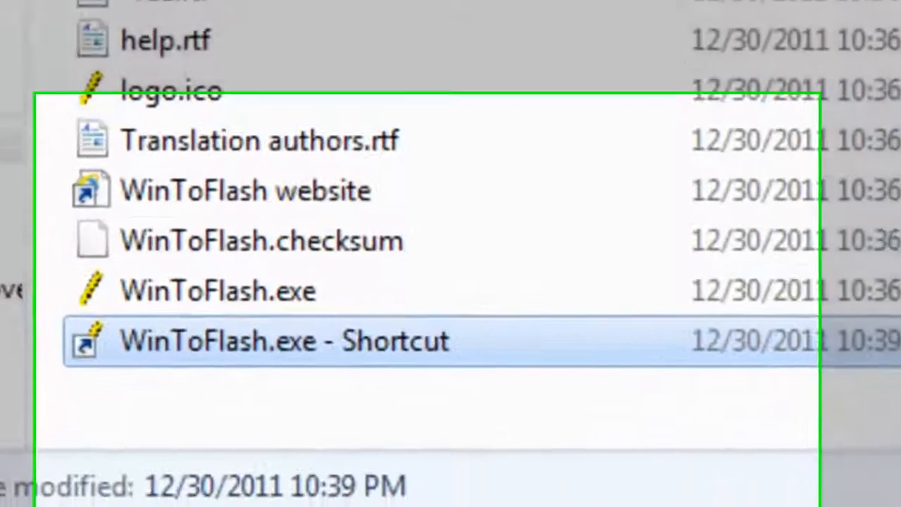
# - Rename the new WinToFlash.exe shortcut as WinToFlash
pyautogui.press('F2')
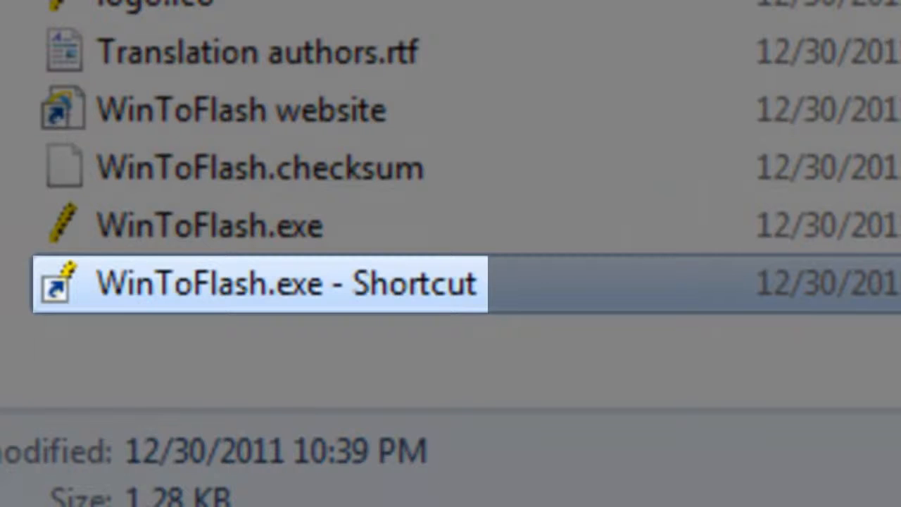
pyautogui.press('Return')
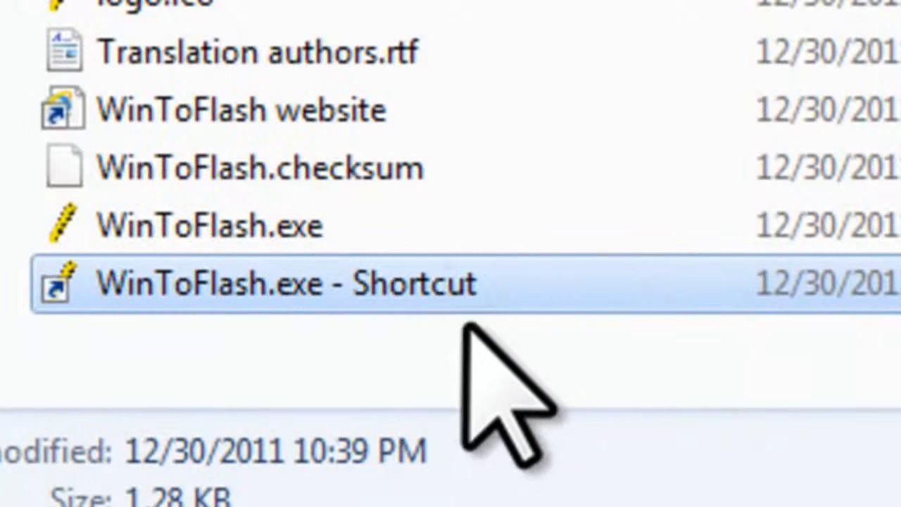
pyautogui.rightClick(484, 295)
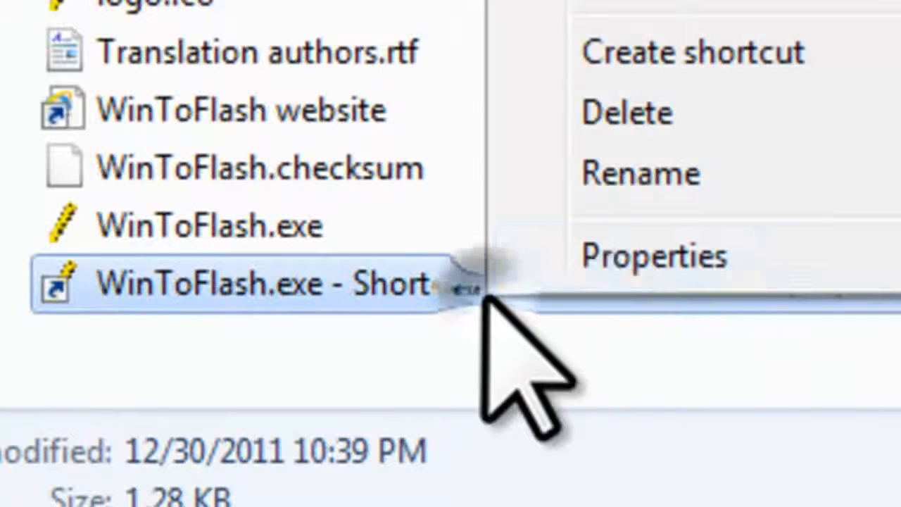
pyautogui.click(659, 176)
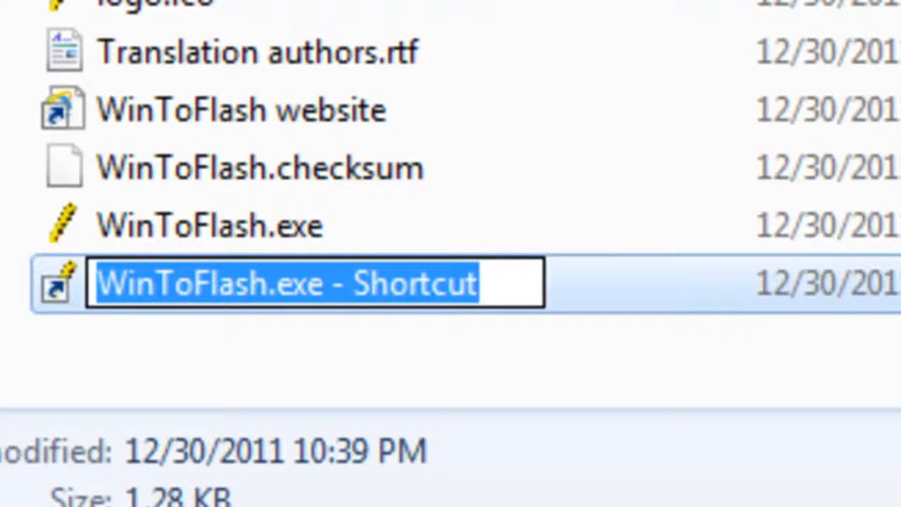
pyautogui.write('Win')
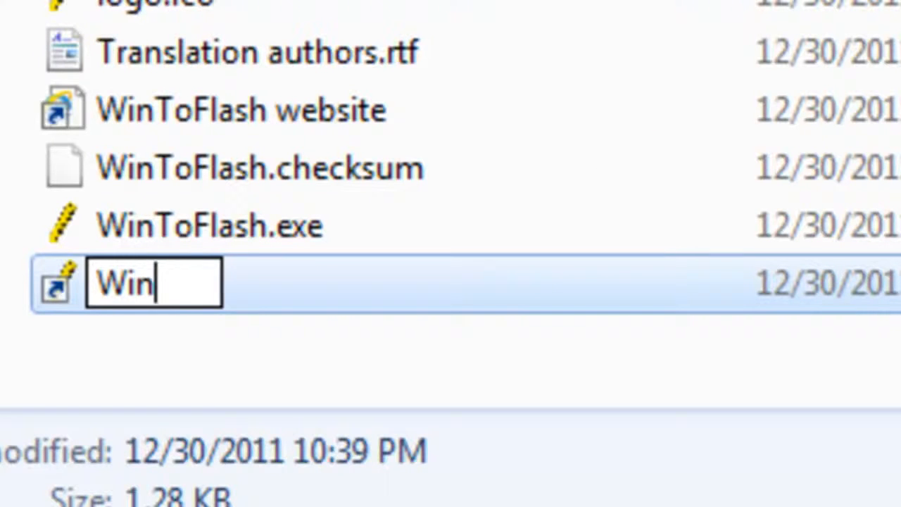
pyautogui.write('ToFlash')
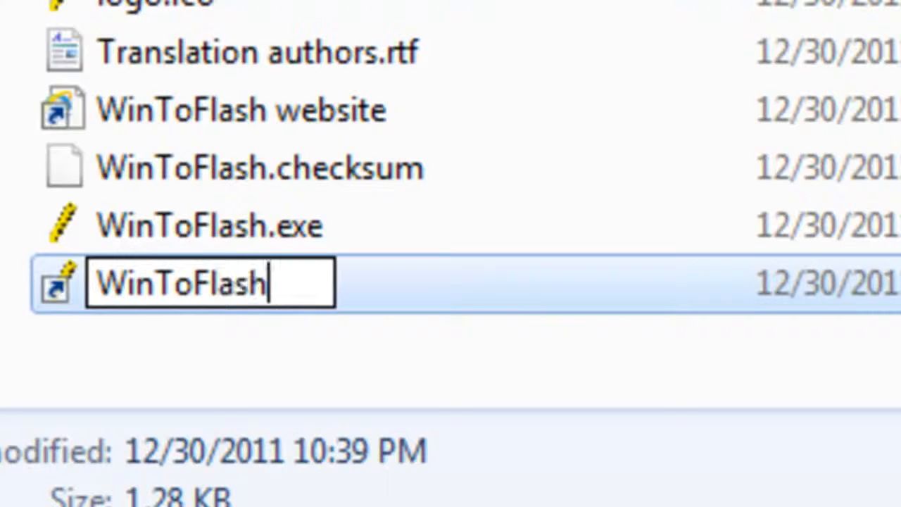
pyautogui.press('Return')
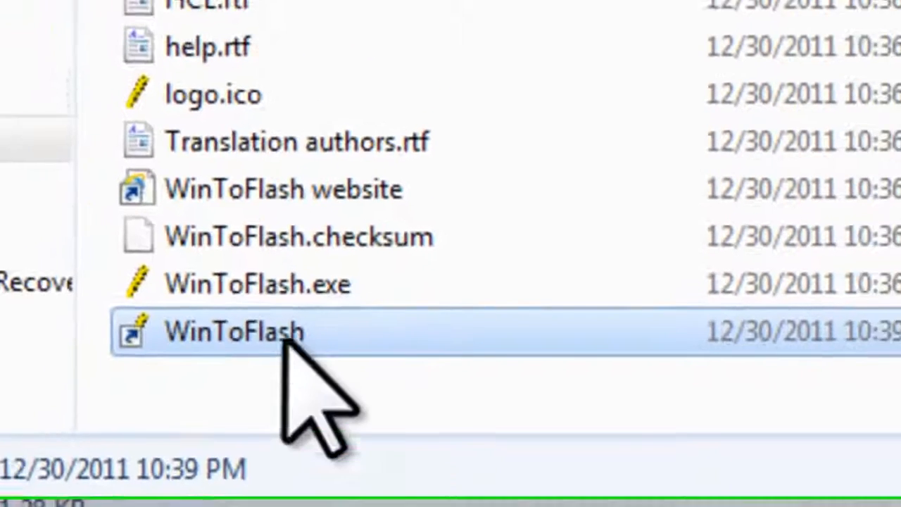
# - Move the WinToFlash shortcut from its program folder to the desktop and close both open folder windows
pyautogui.rightClick(243, 289)
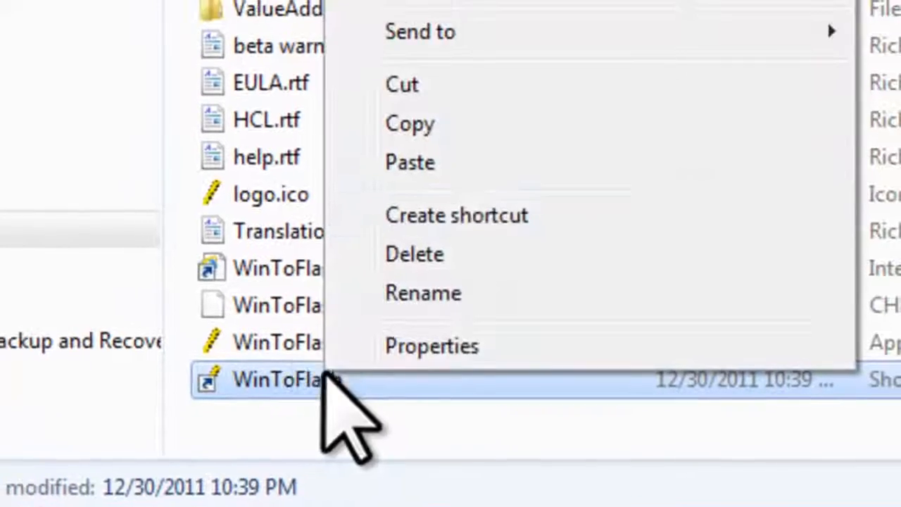
pyautogui.click(474, 84)
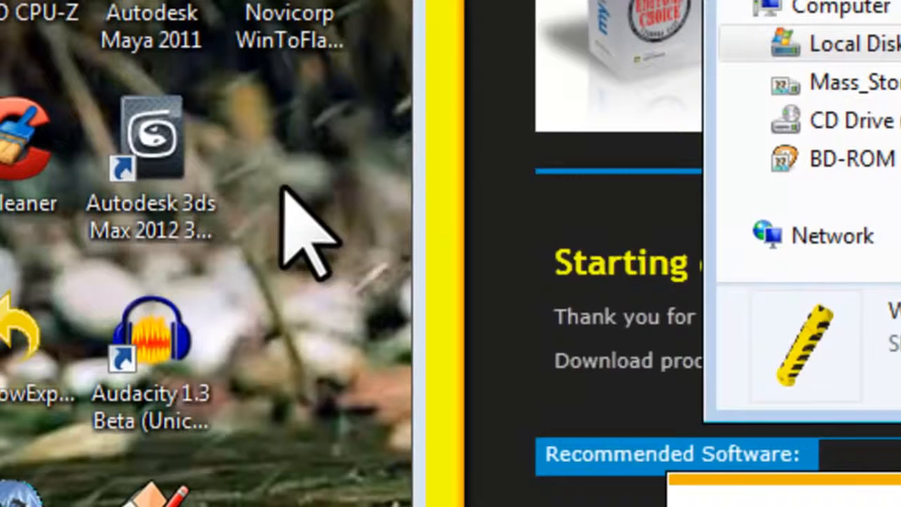
pyautogui.rightClick(283, 189)
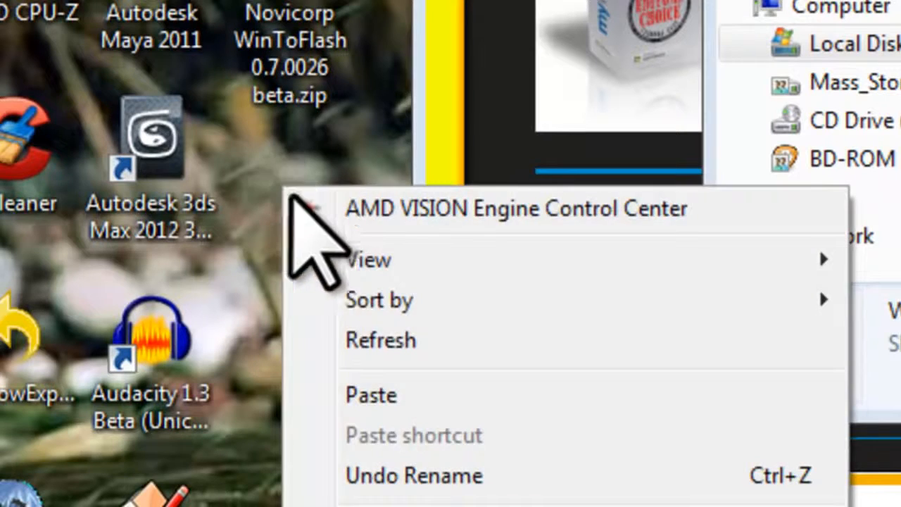
pyautogui.click(386, 388)
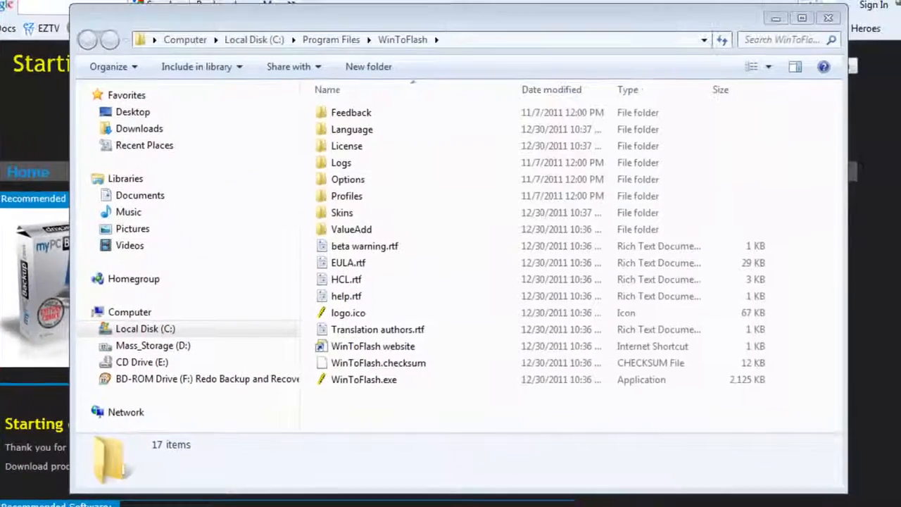
pyautogui.click(828, 19)
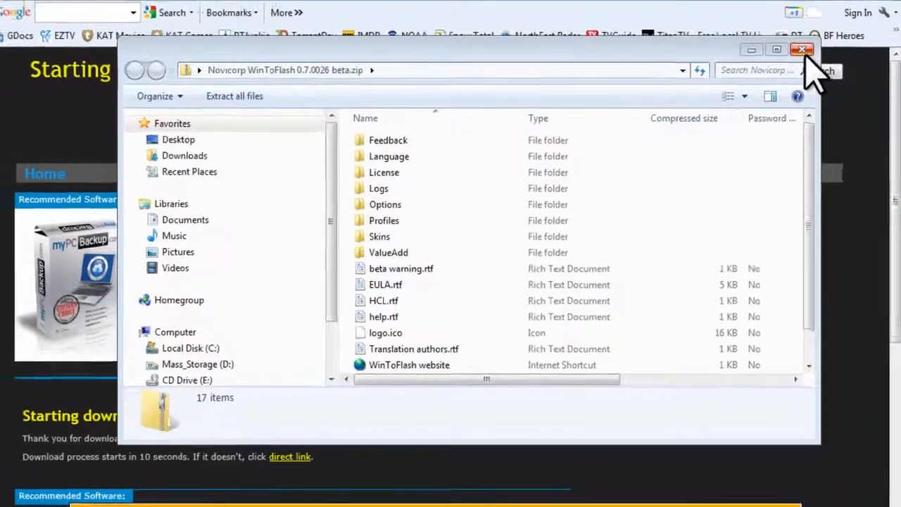
pyautogui.click(815, 42)
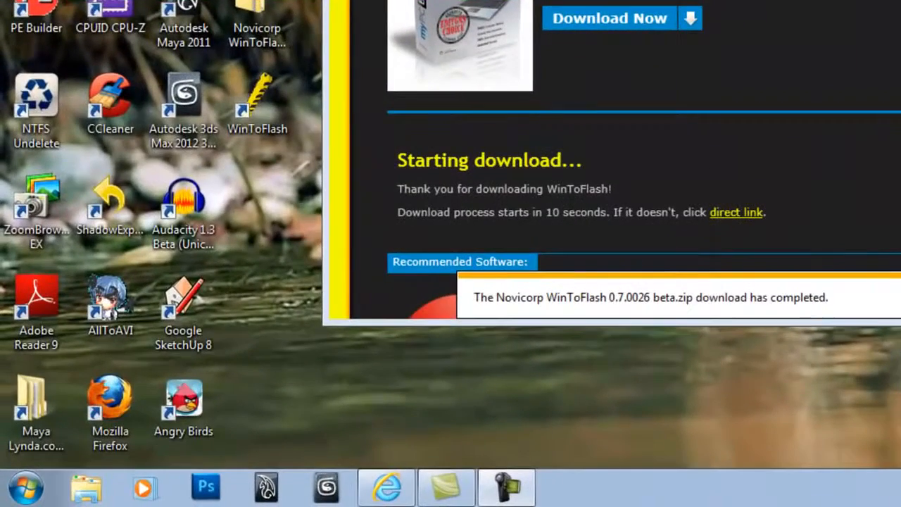
# - Examine the Windows setup files on CD Drive (E:) and return to the Computer drive overview
pyautogui.click(27, 487)
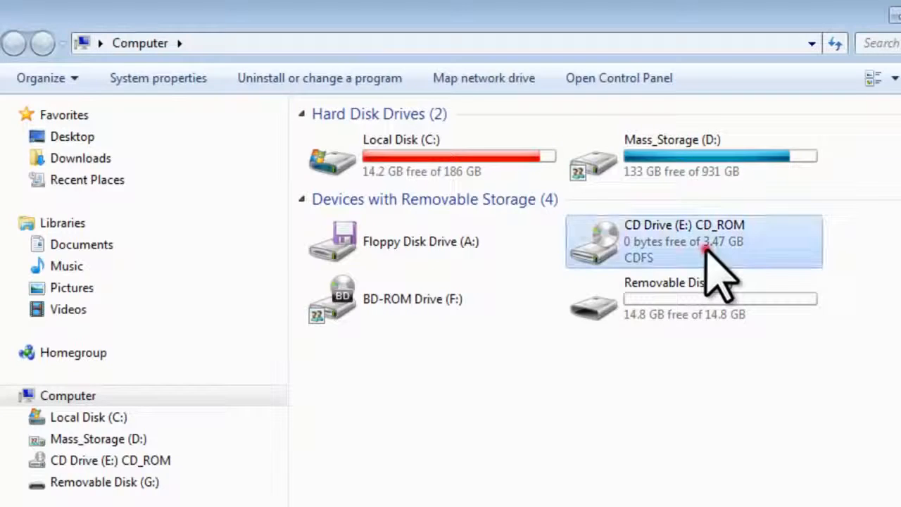
pyautogui.doubleClick(703, 243)
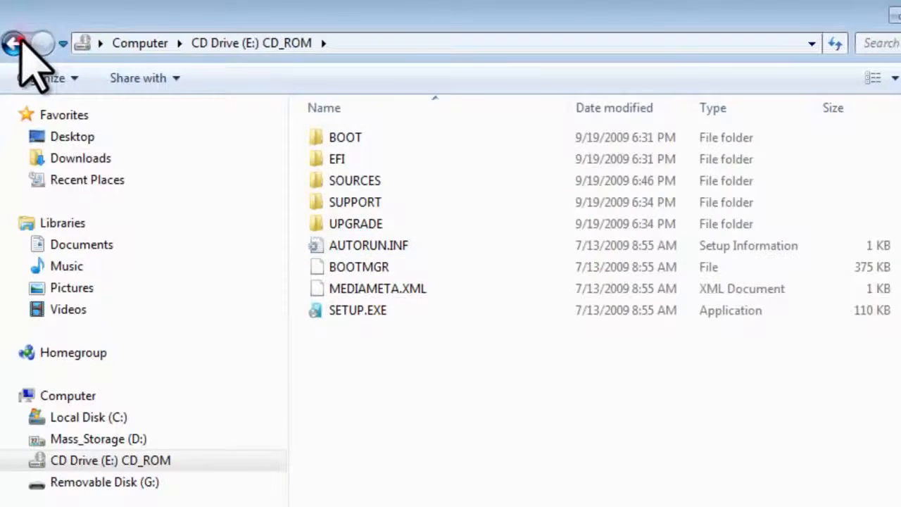
pyautogui.click(16, 42)
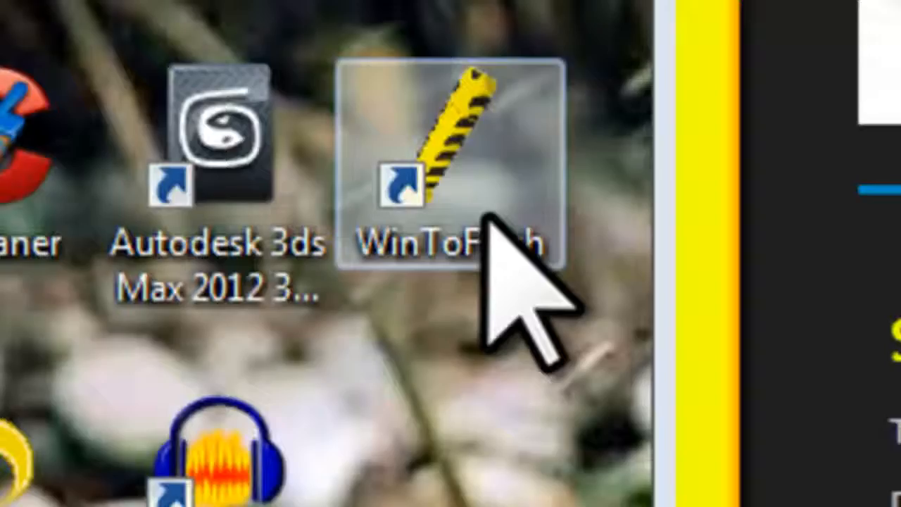
# - Run WinToFlash from its desktop shortcut, turning off "Always ask before opening this file" in the security warning
pyautogui.doubleClick(490, 214)
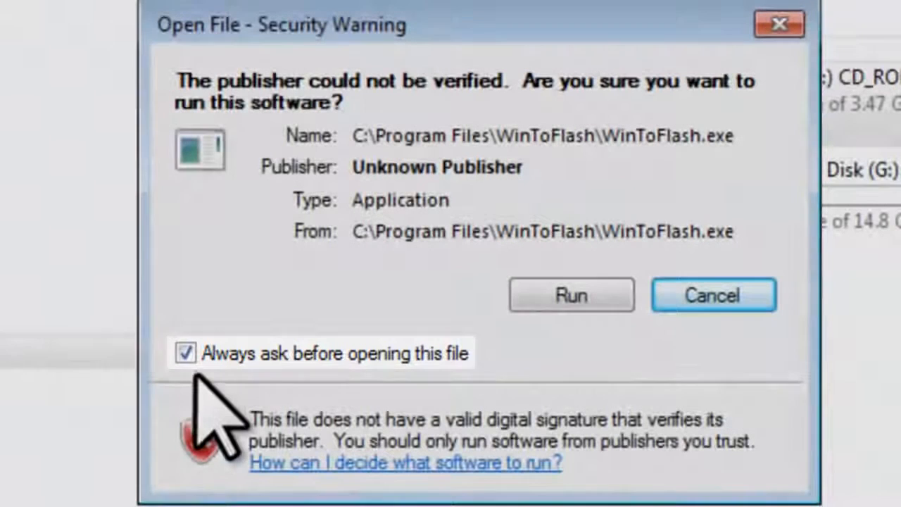
pyautogui.click(186, 352)
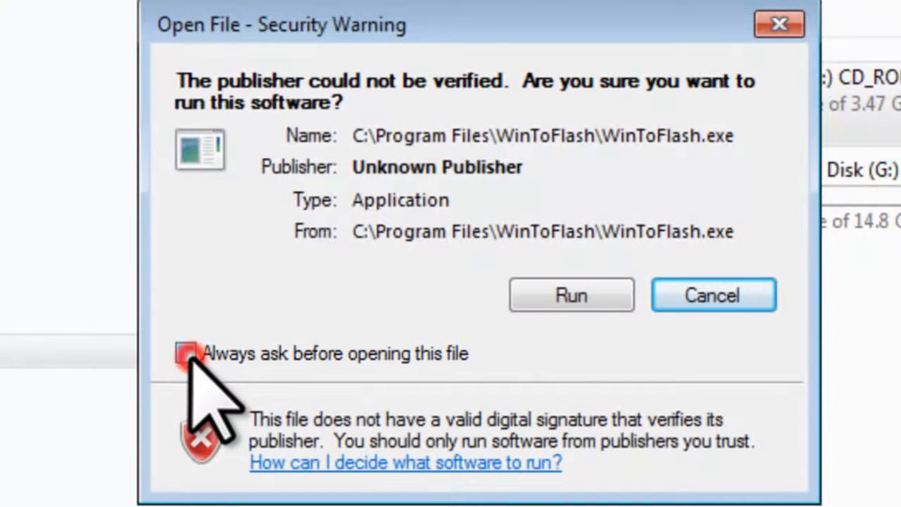
pyautogui.click(540, 295)
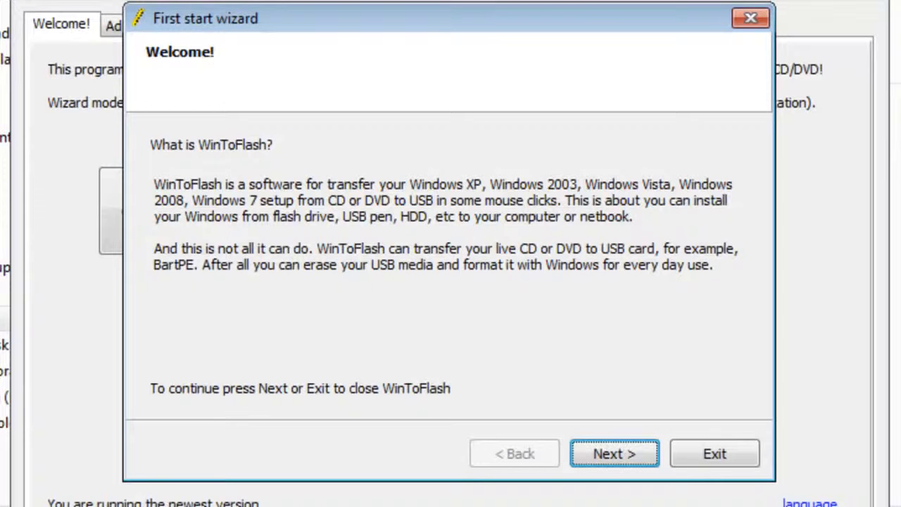
# - Complete the First start wizard, accepting the EULA, agreeing to send statistical information and skipping license activation and partner software
pyautogui.click(636, 450)
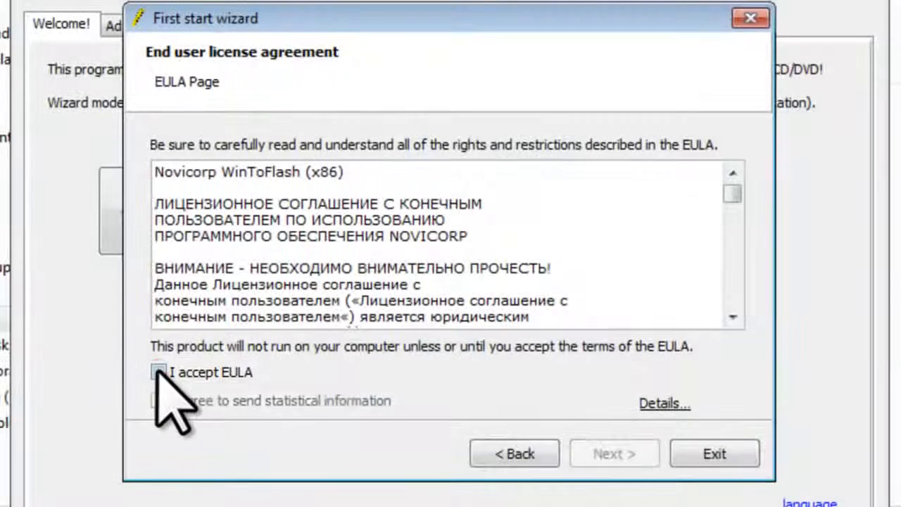
pyautogui.click(158, 371)
pyautogui.click(157, 400)
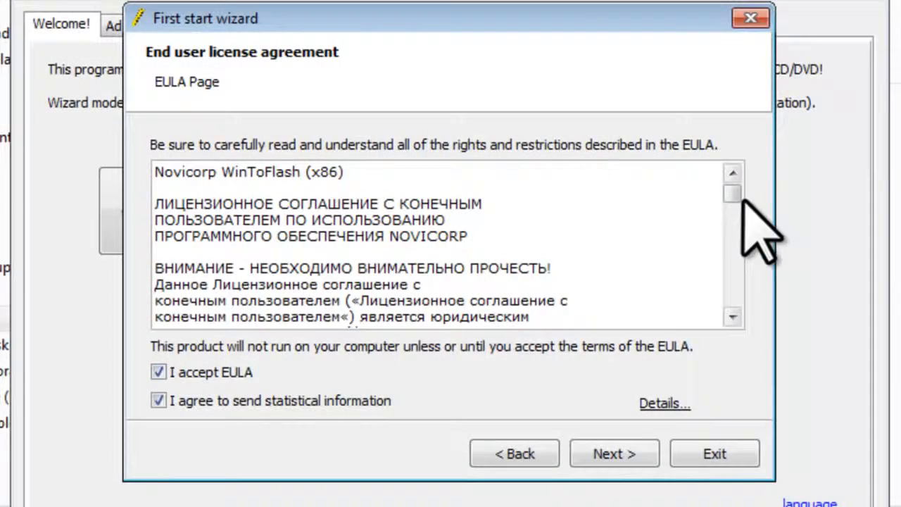
pyautogui.moveTo(732, 194); pyautogui.dragTo(731, 295)
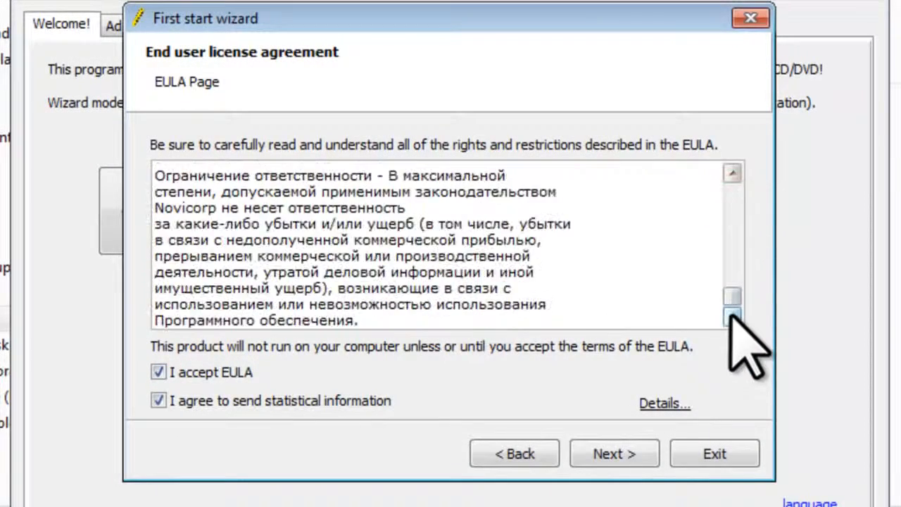
pyautogui.click(619, 454)
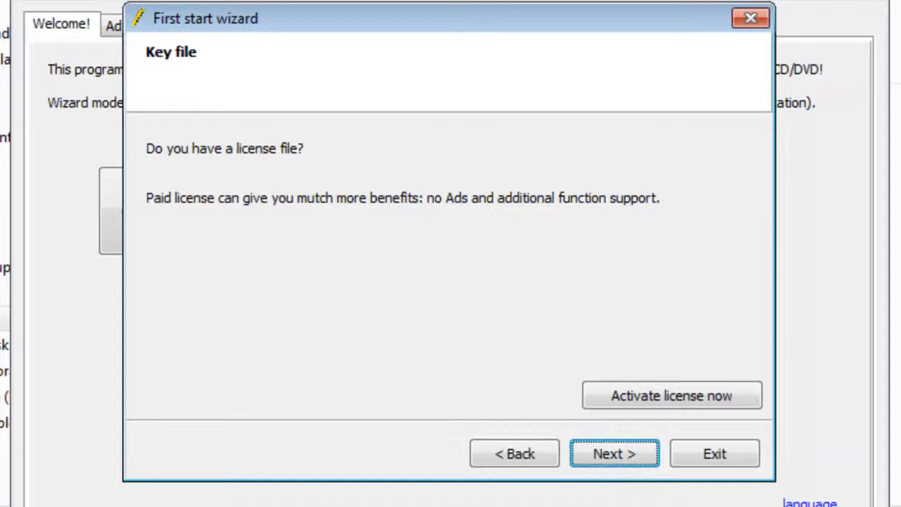
pyautogui.click(616, 454)
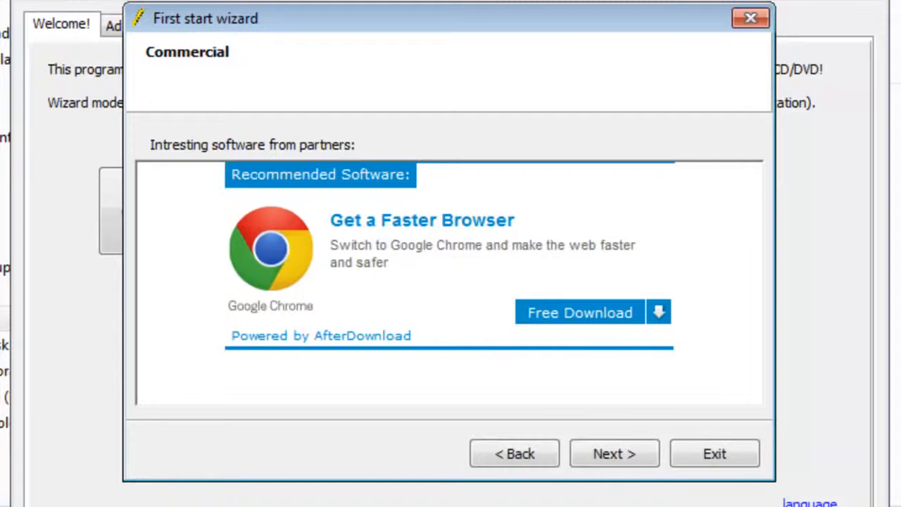
pyautogui.click(627, 452)
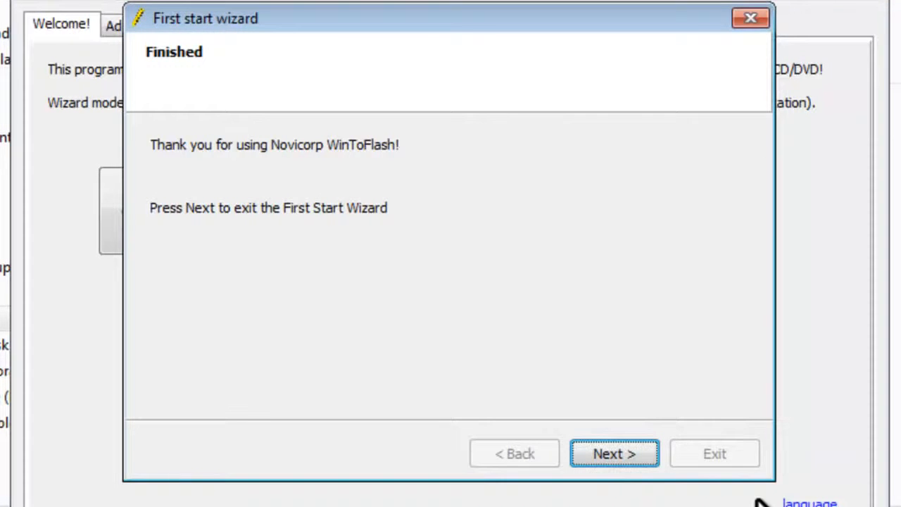
pyautogui.click(618, 453)
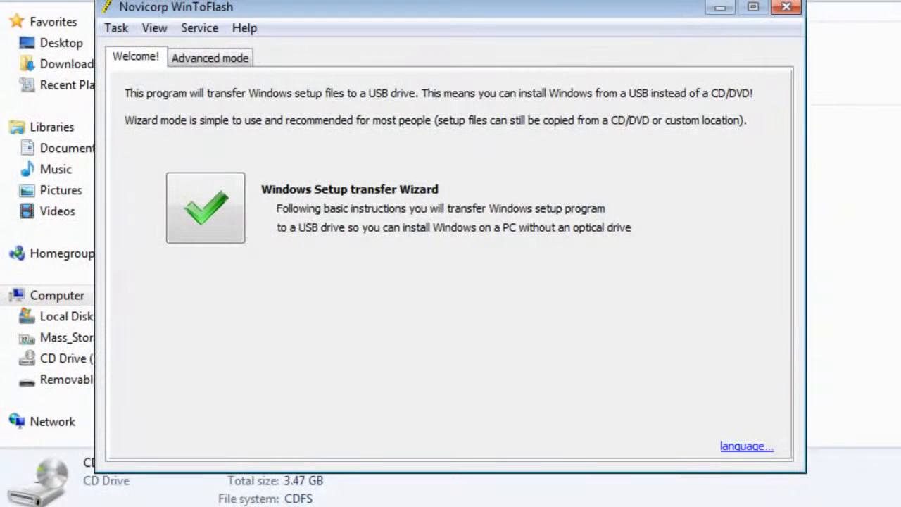
# - Start the Windows Setup transfer Wizard and set the Windows files path to CD Drive (E:)
pyautogui.click(234, 214)
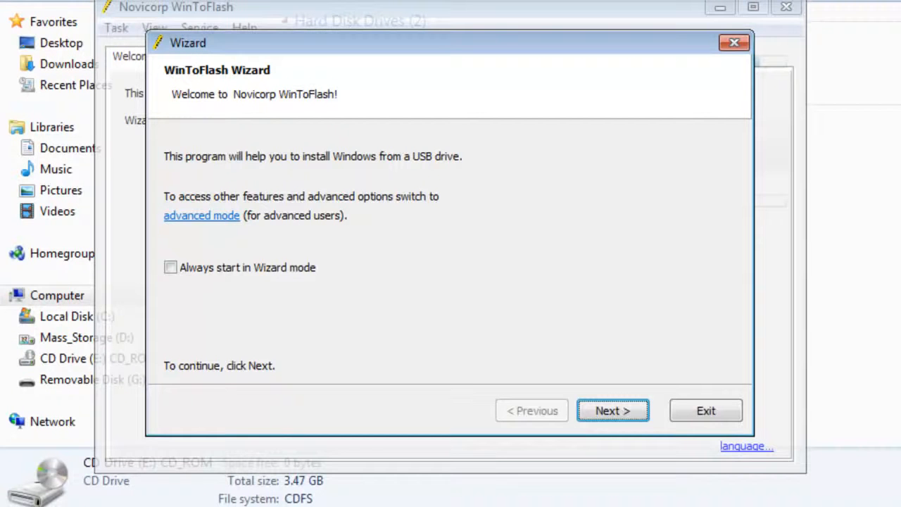
pyautogui.click(637, 414)
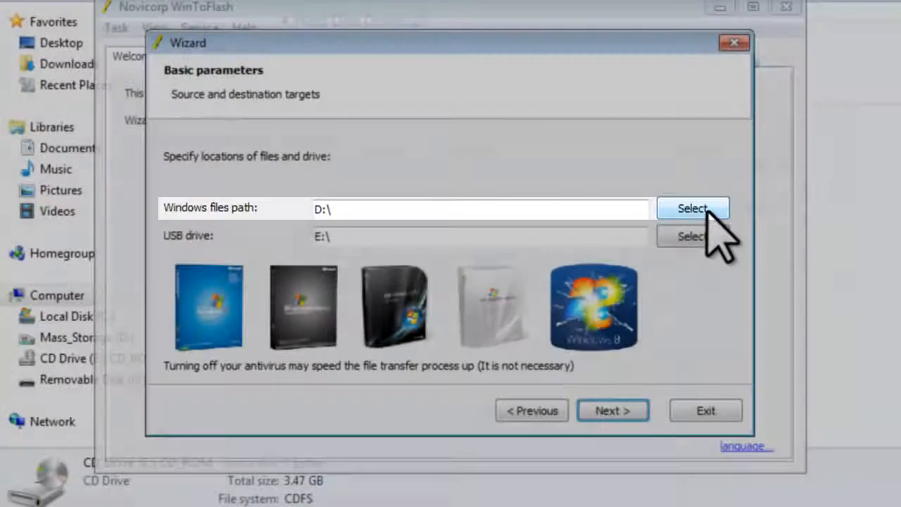
pyautogui.click(707, 208)
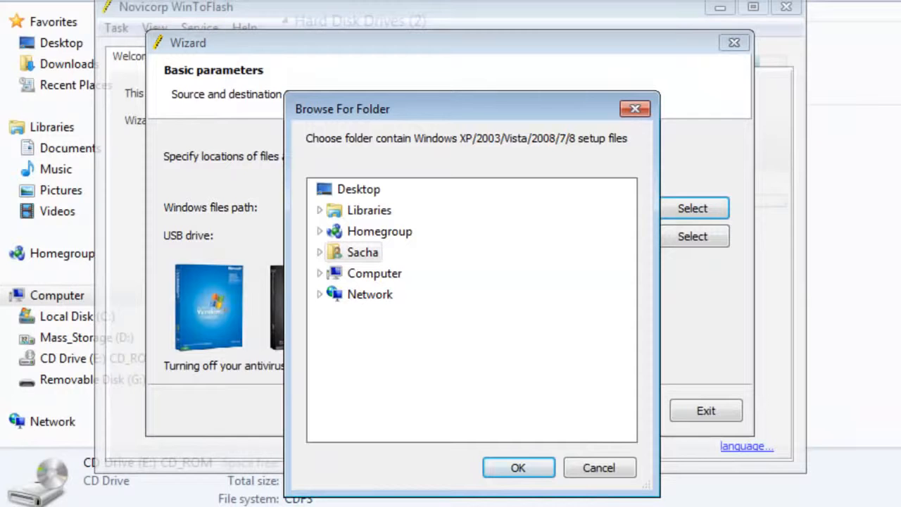
pyautogui.click(320, 274)
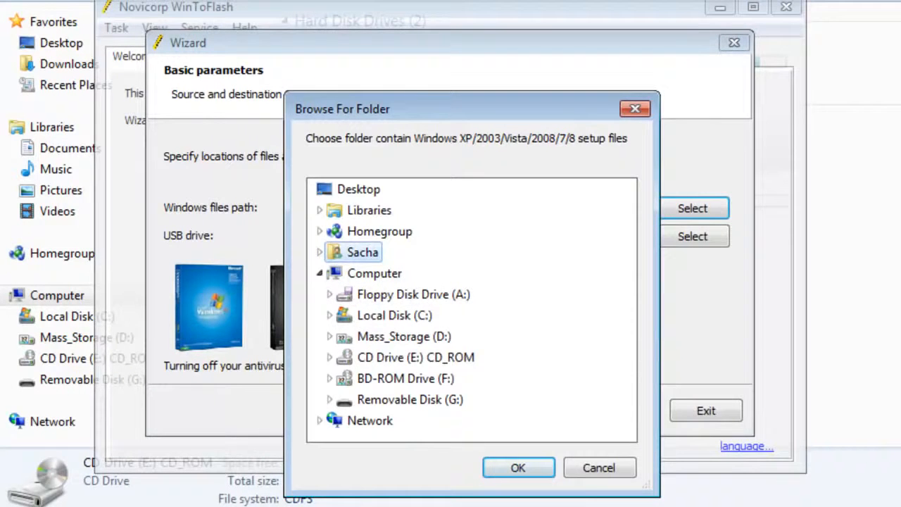
pyautogui.click(431, 357)
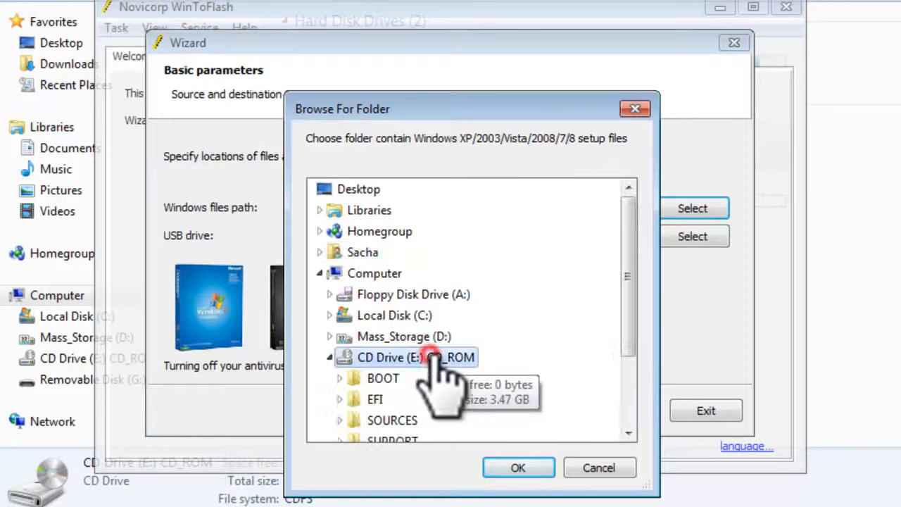
pyautogui.click(524, 469)
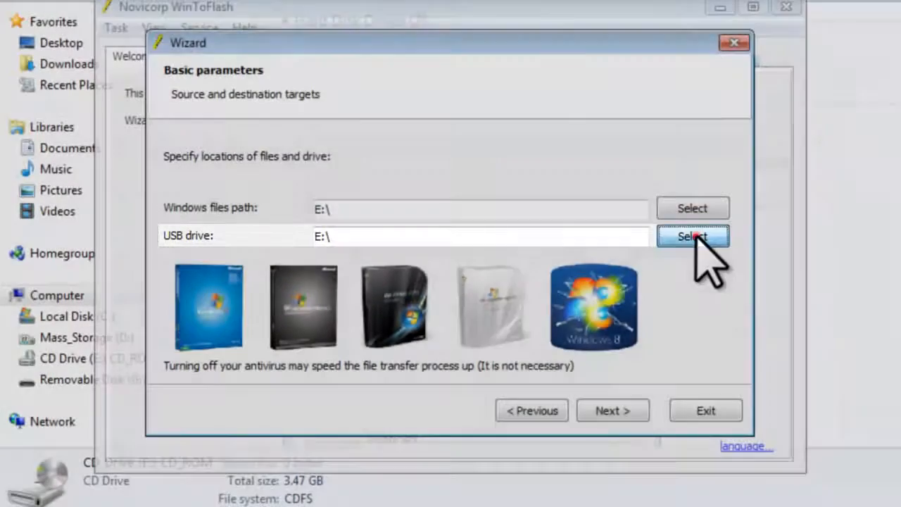
# - Set the wizard's destination USB drive to Removable Disk (G:)
pyautogui.click(692, 237)
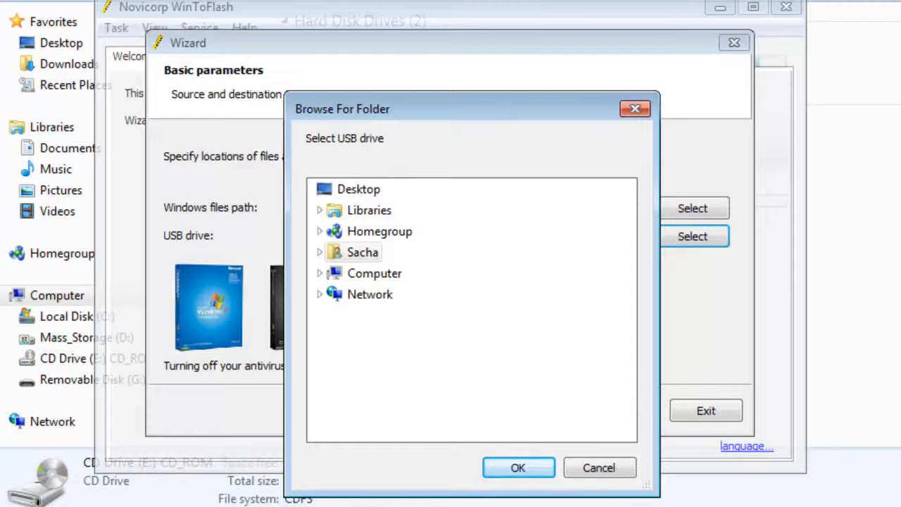
pyautogui.click(320, 273)
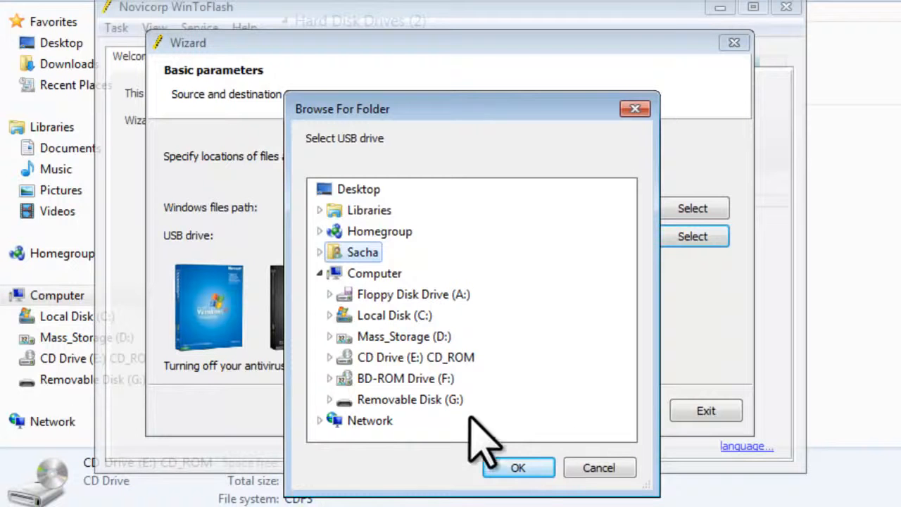
pyautogui.click(412, 399)
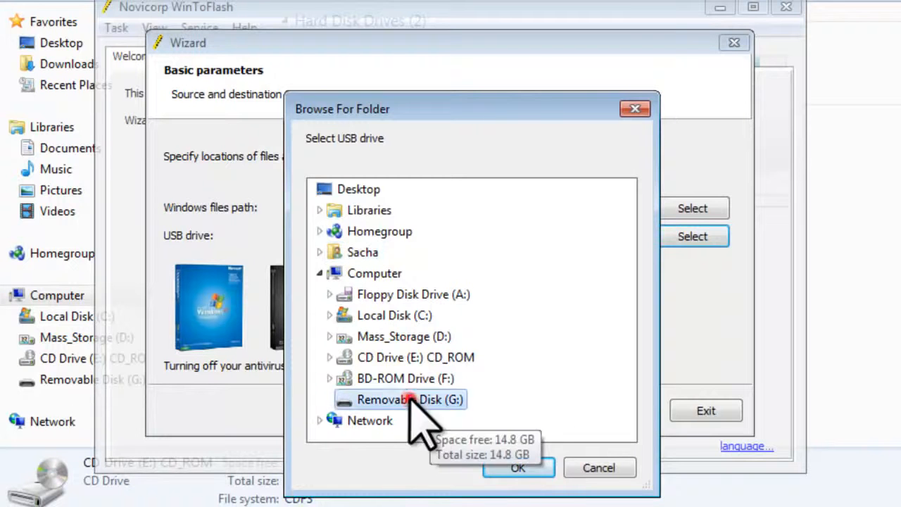
pyautogui.click(539, 470)
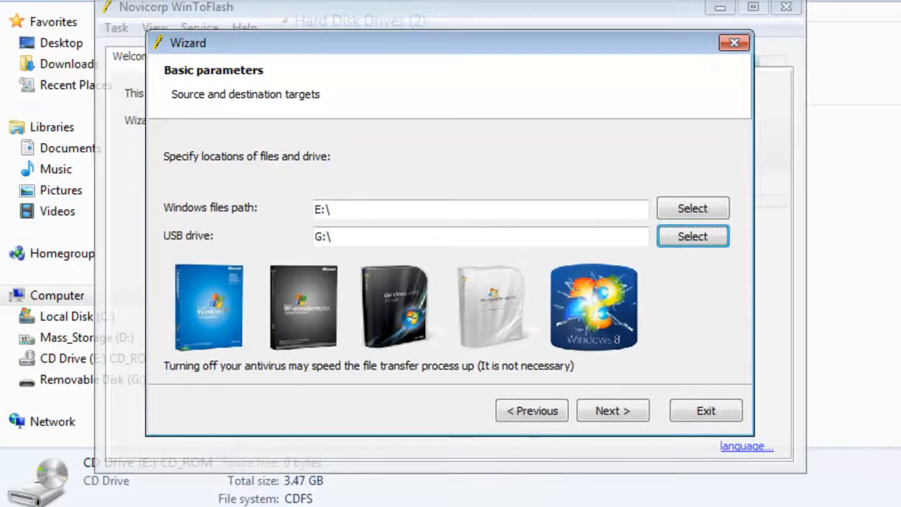
# - Start transferring the Windows setup to the USB drive and accept the Windows 7 Ultimate license terms
pyautogui.click(596, 410)
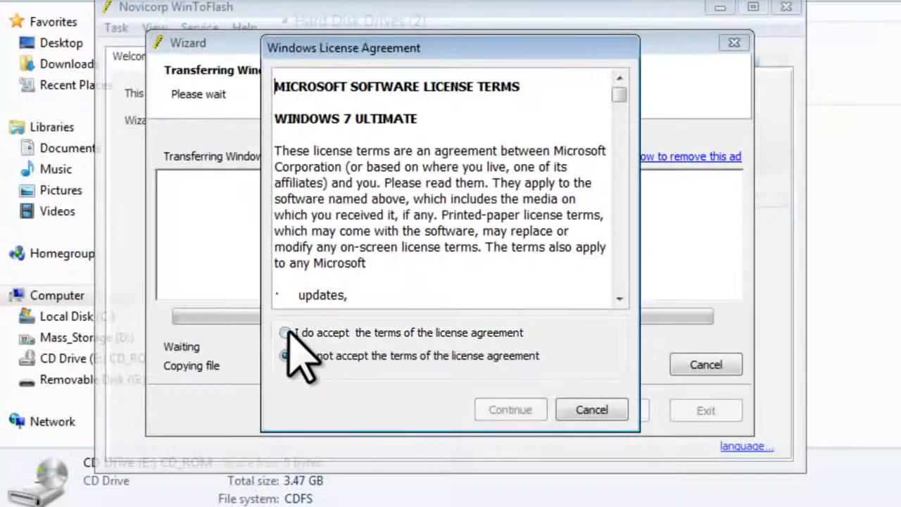
pyautogui.click(342, 334)
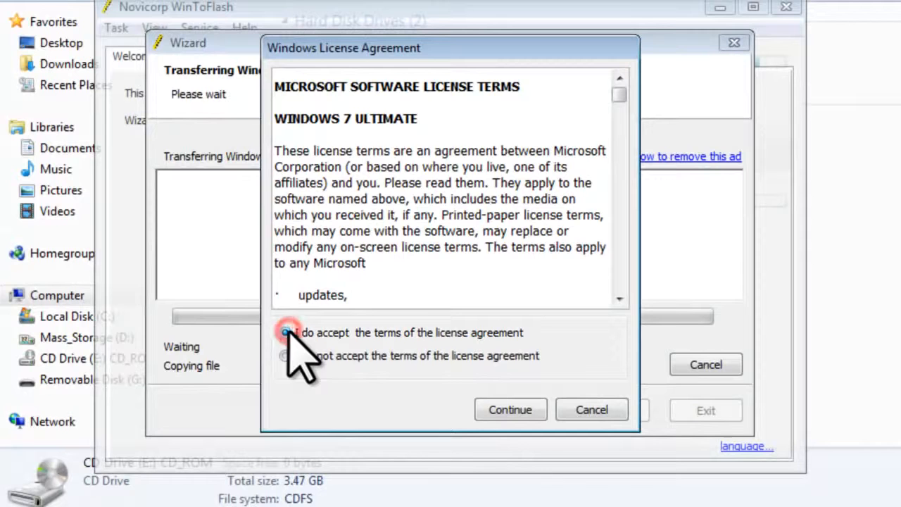
pyautogui.click(529, 415)
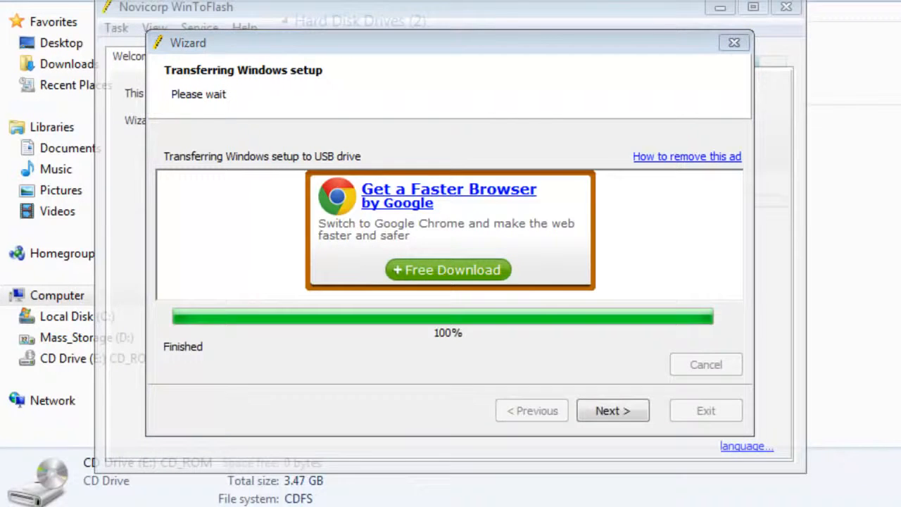
# - Finish and exit the transfer wizard, putting off the Free License note until next time
pyautogui.click(626, 410)
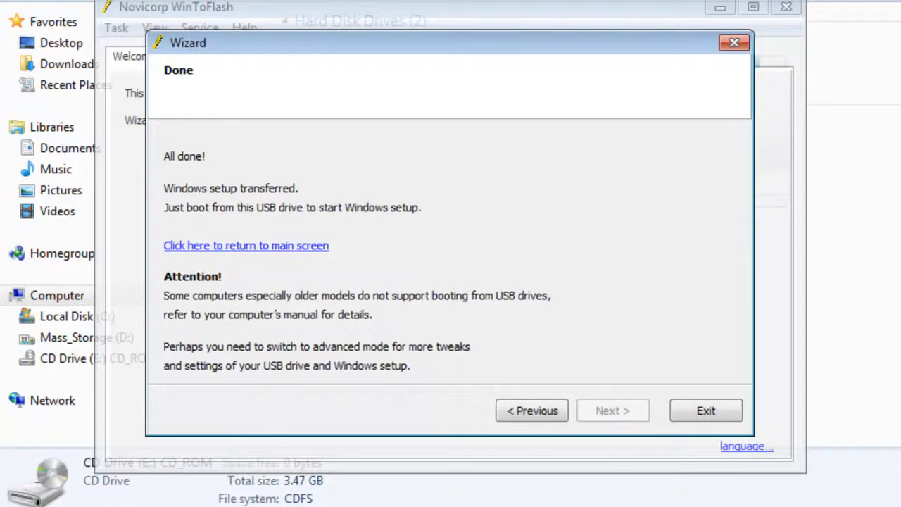
pyautogui.click(704, 414)
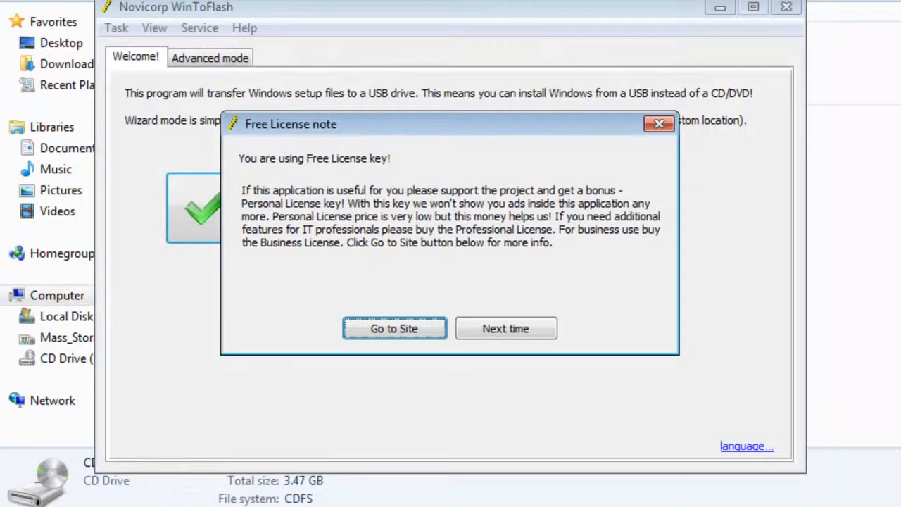
pyautogui.click(527, 330)
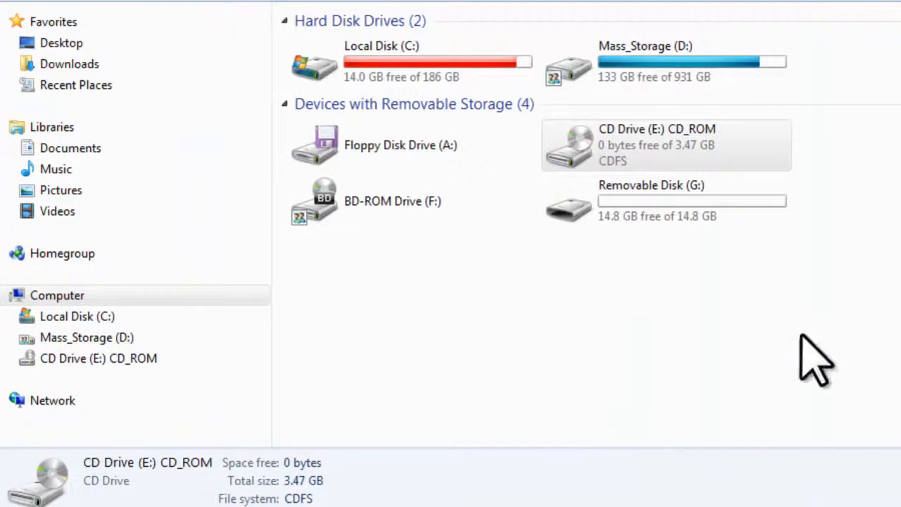
# - Open Removable Disk (G:) to examine the transferred Windows setup files
pyautogui.click(703, 204)
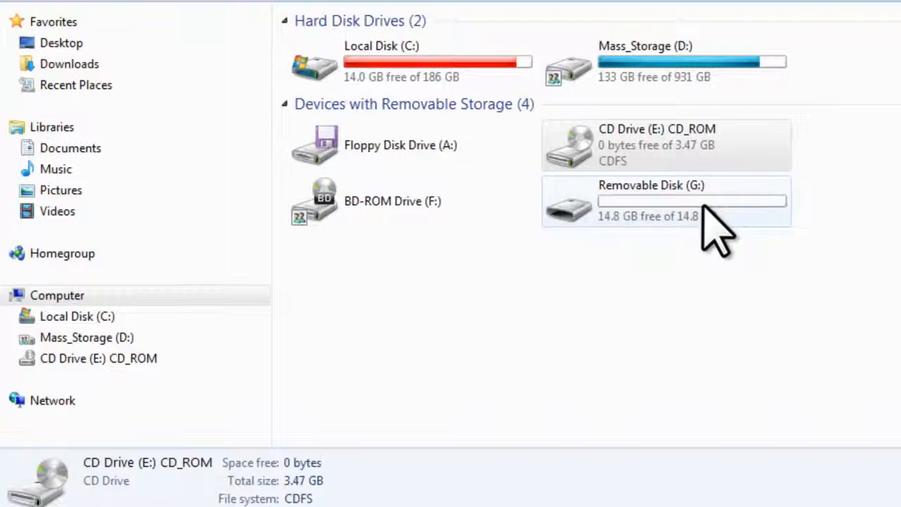
pyautogui.click(703, 204)
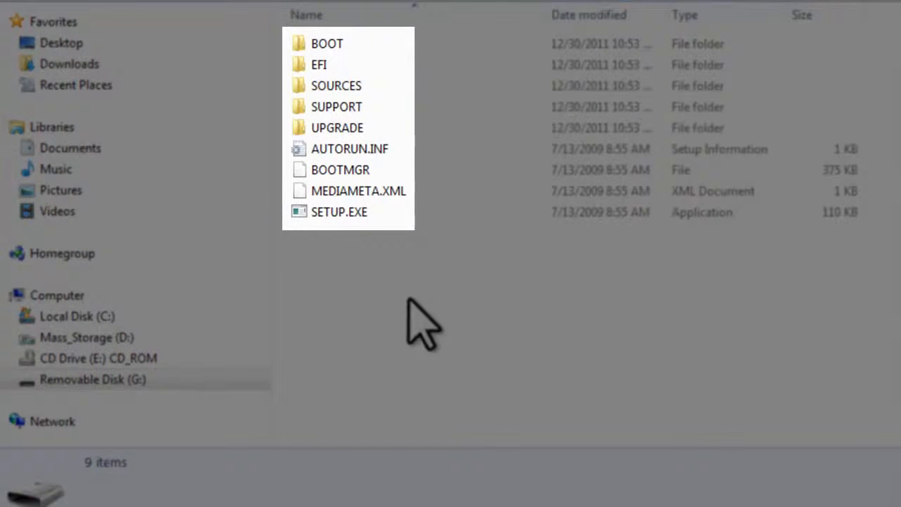